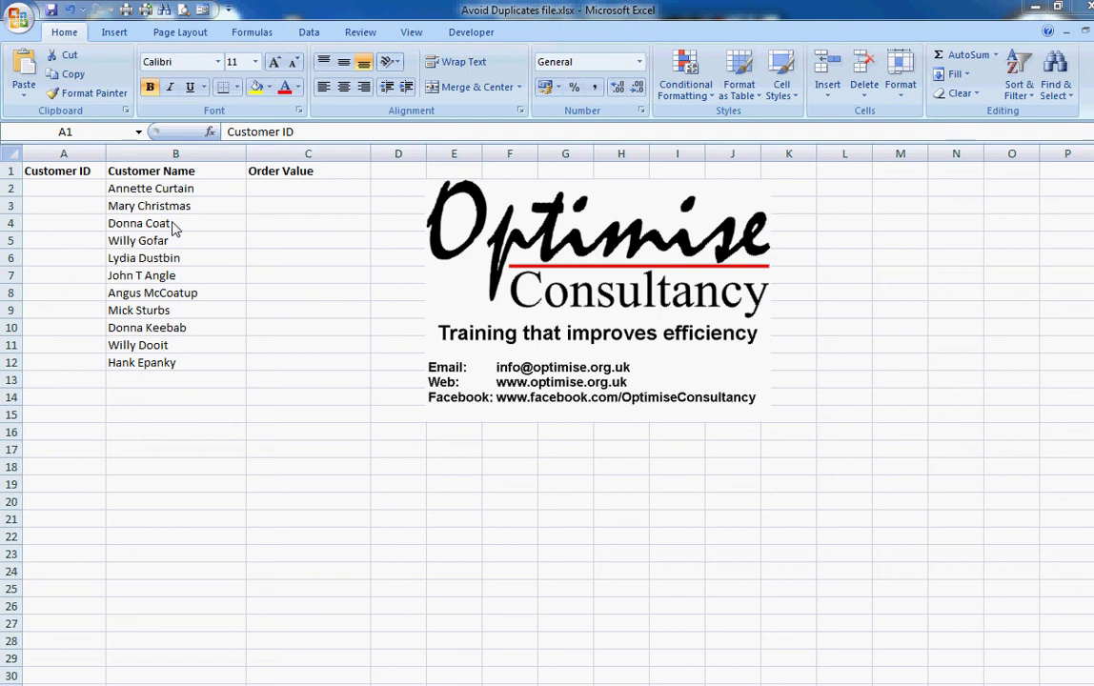
# Step: Start a data validation rule for the whole Customer ID column A, allowing Custom values
pyautogui.click(66, 153)
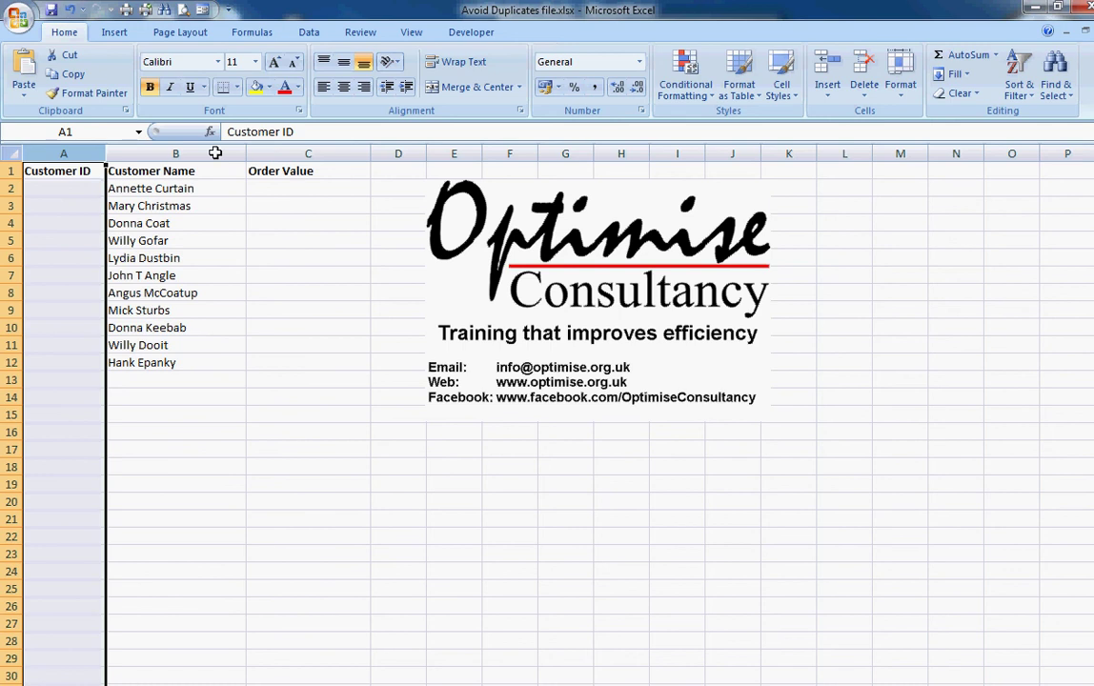
pyautogui.click(310, 34)
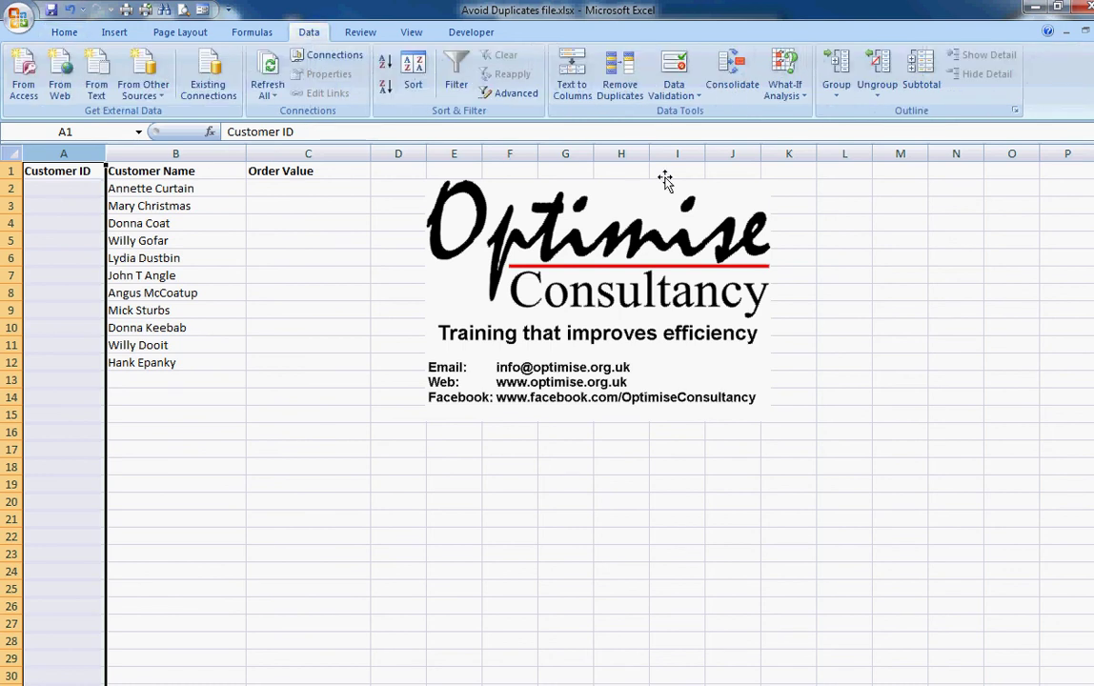
pyautogui.click(676, 97)
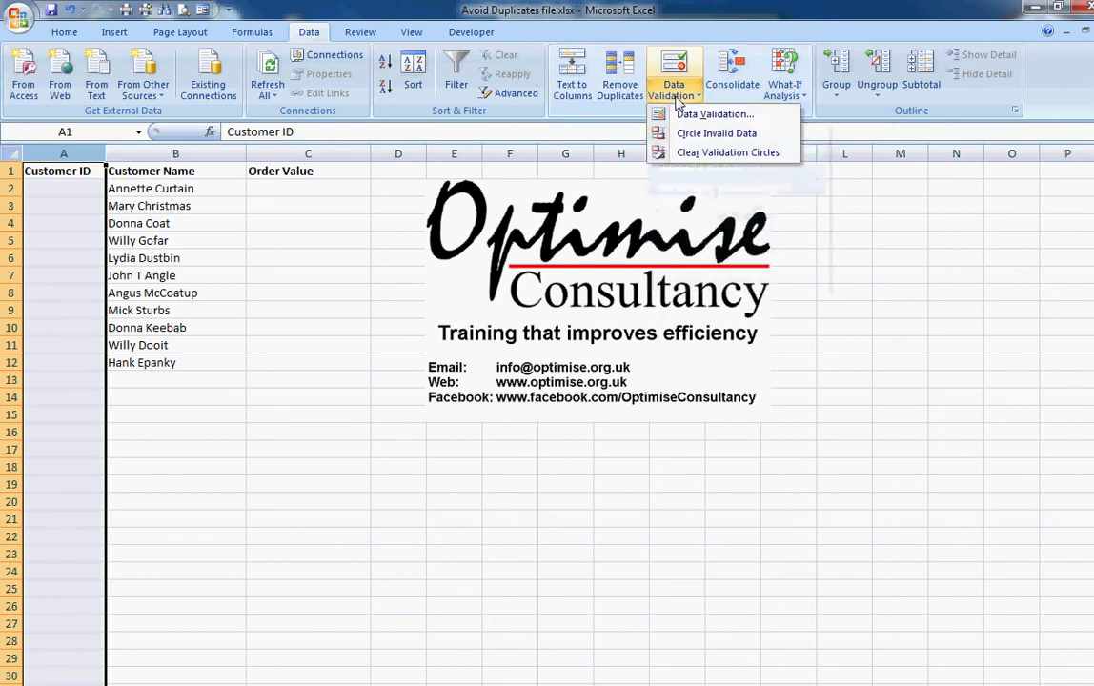
pyautogui.click(682, 116)
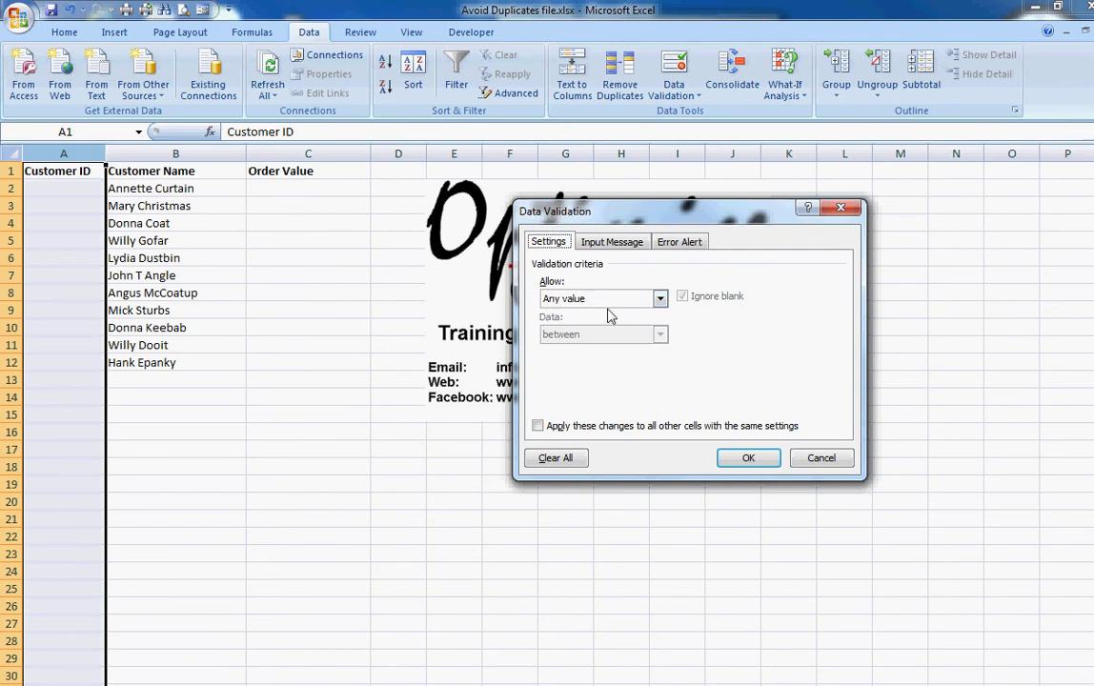
pyautogui.click(660, 299)
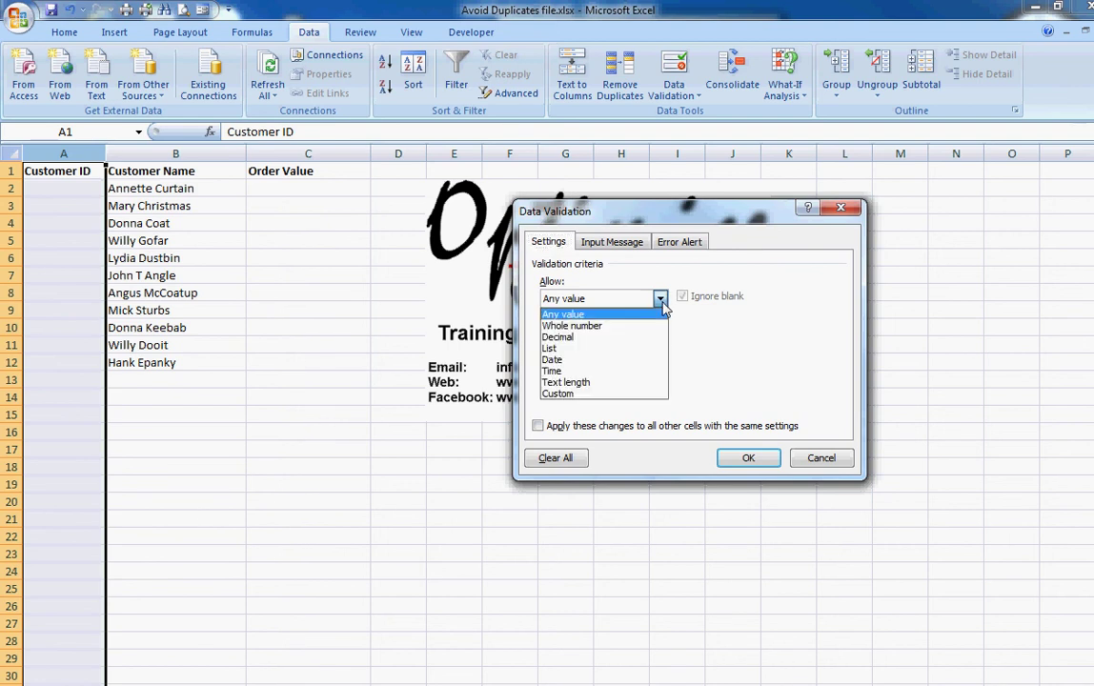
pyautogui.click(575, 394)
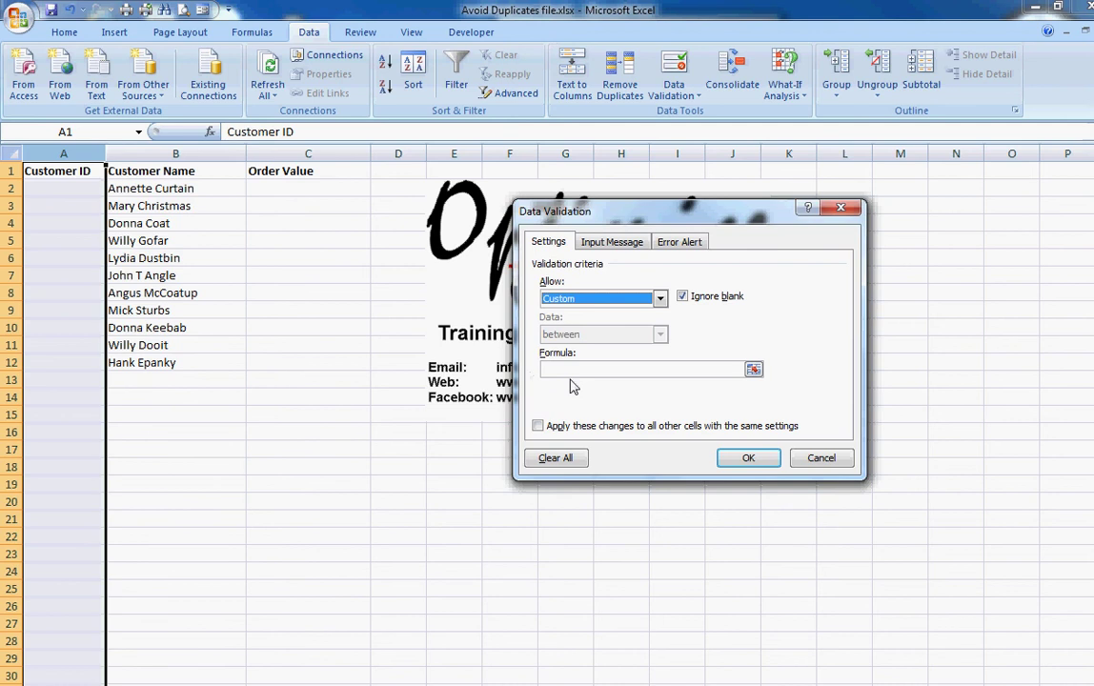
# Step: Enter the validation formula =countif(A:A,A1)=1 for the Customer ID column
pyautogui.click(568, 369)
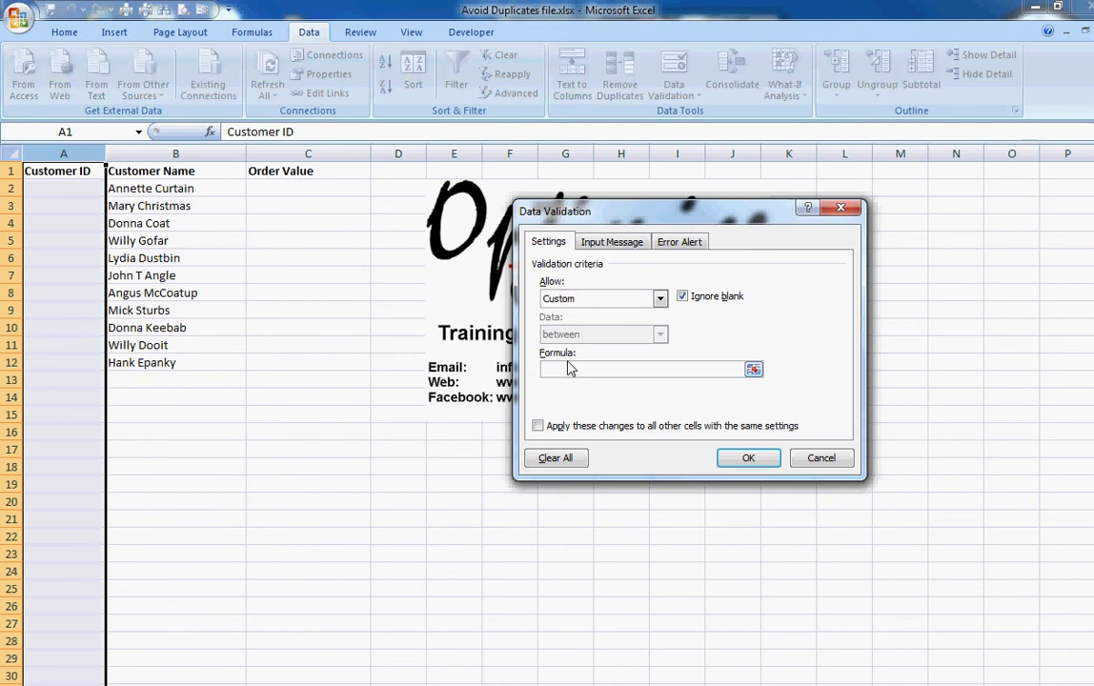
pyautogui.write('=countif(')
pyautogui.click(65, 154)
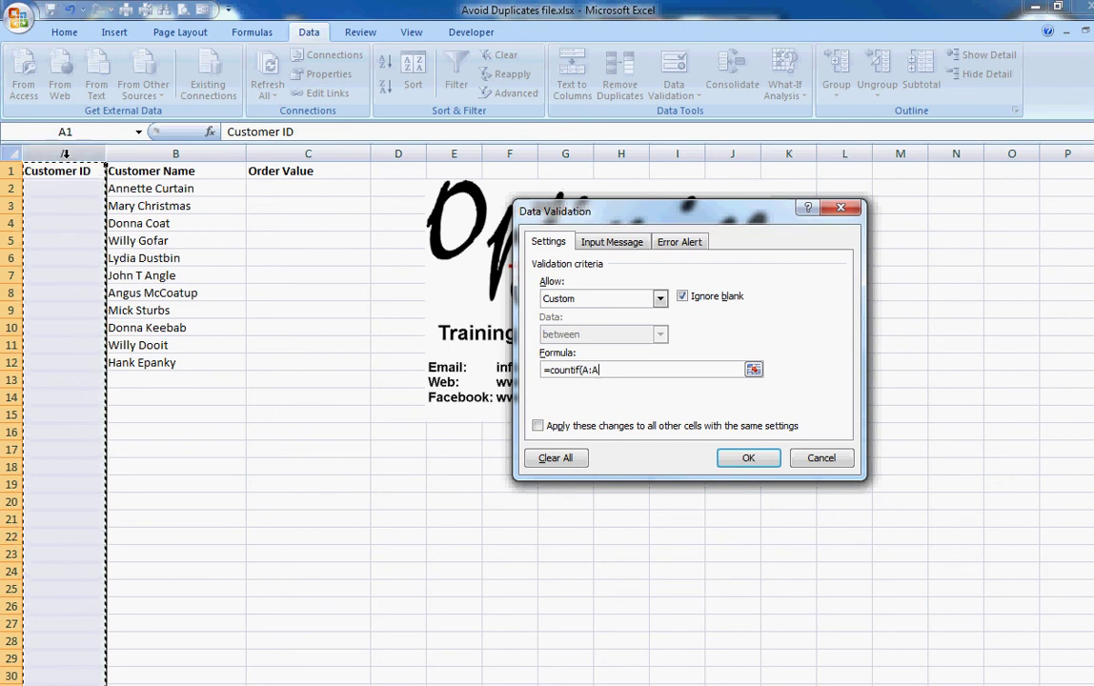
pyautogui.write(',')
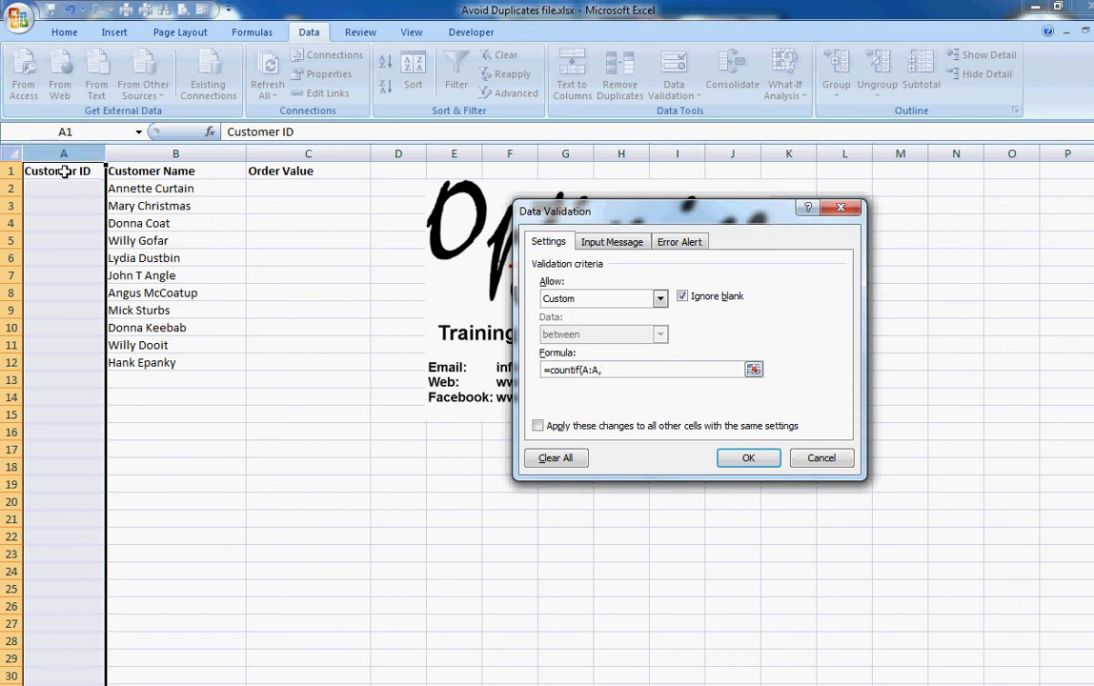
pyautogui.click(64, 172)
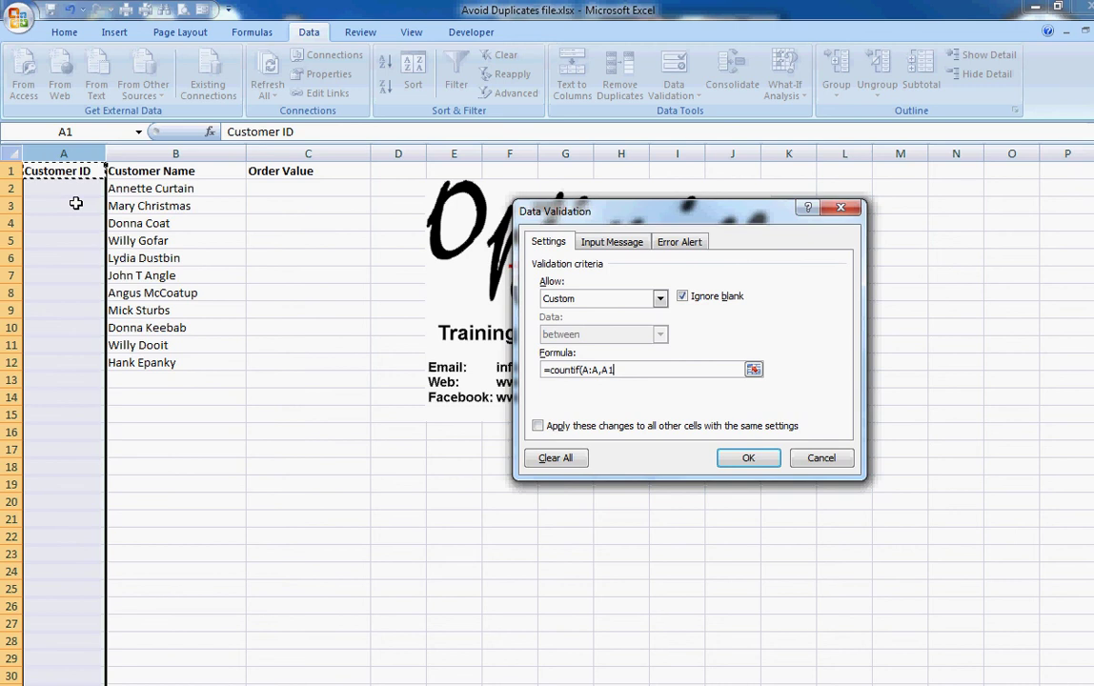
pyautogui.write(')=')
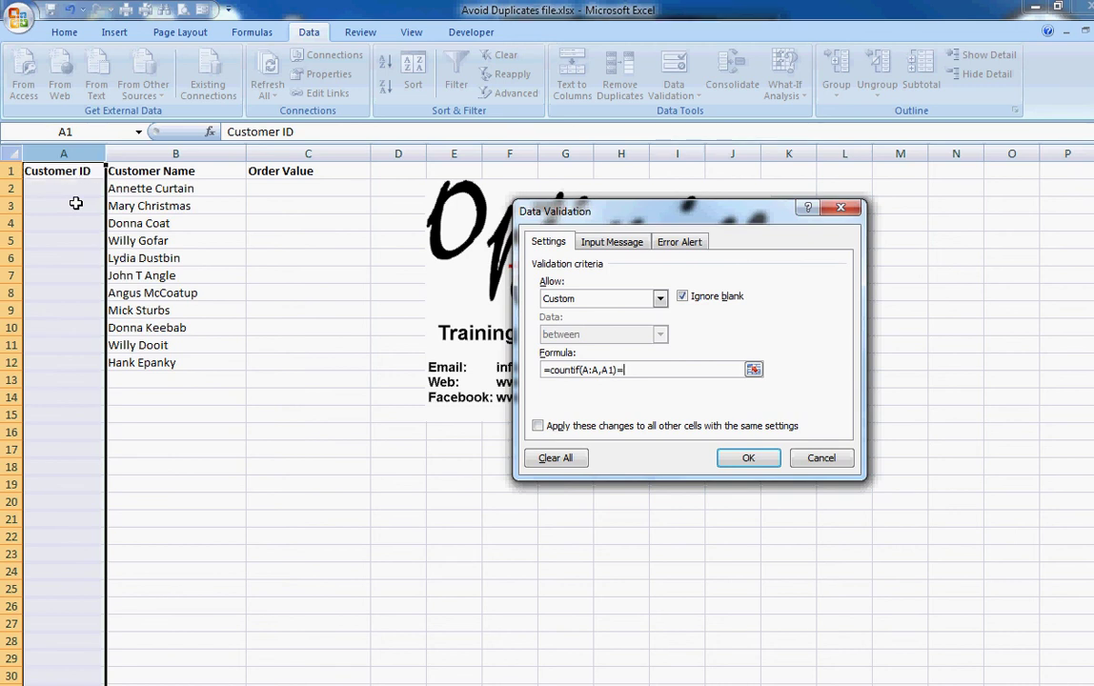
pyautogui.write('1')
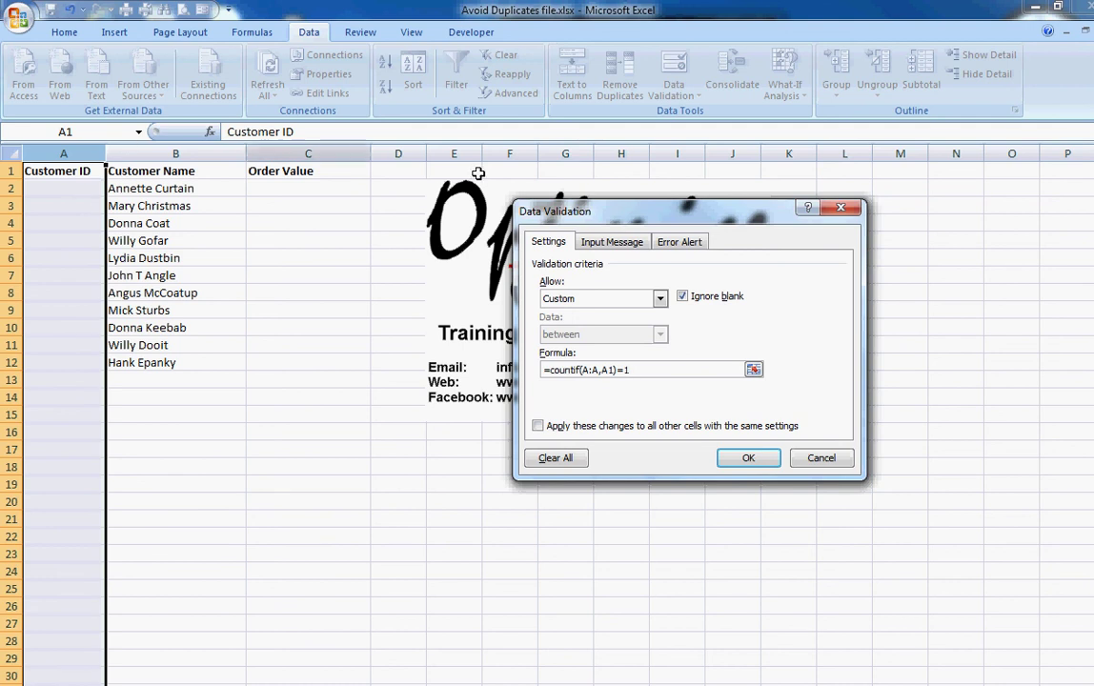
# Step: Add an error alert "Duplicate Customer ID" reading "This Customer ID has already been used, please create another by incrementing the ID number." and apply the validation
pyautogui.click(690, 243)
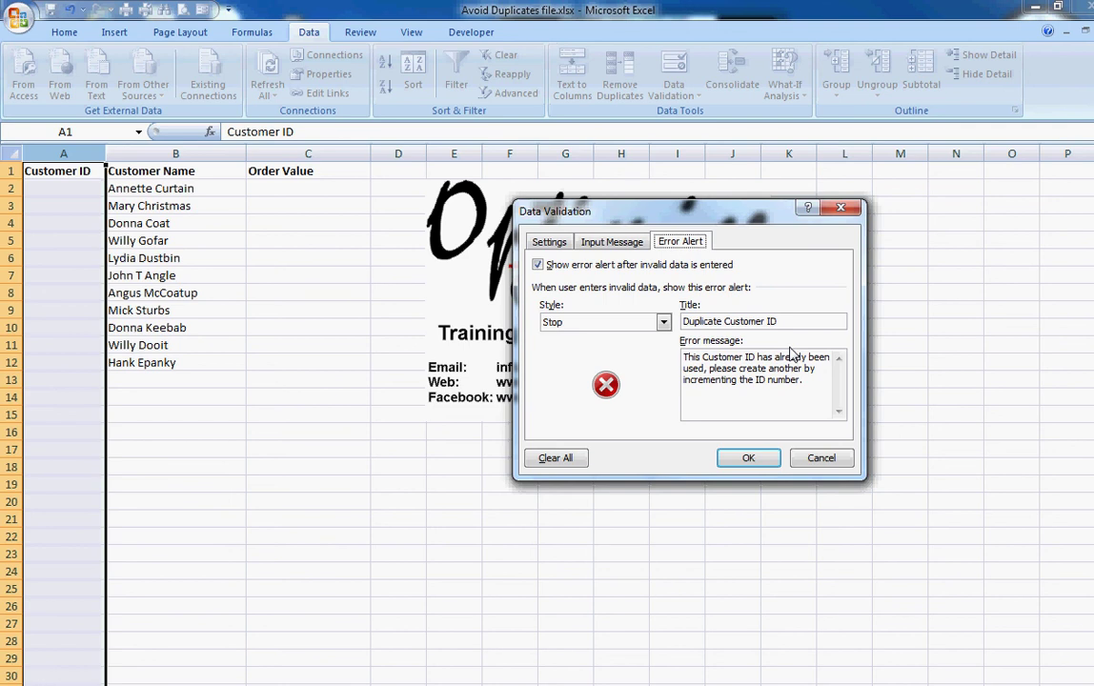
pyautogui.click(748, 460)
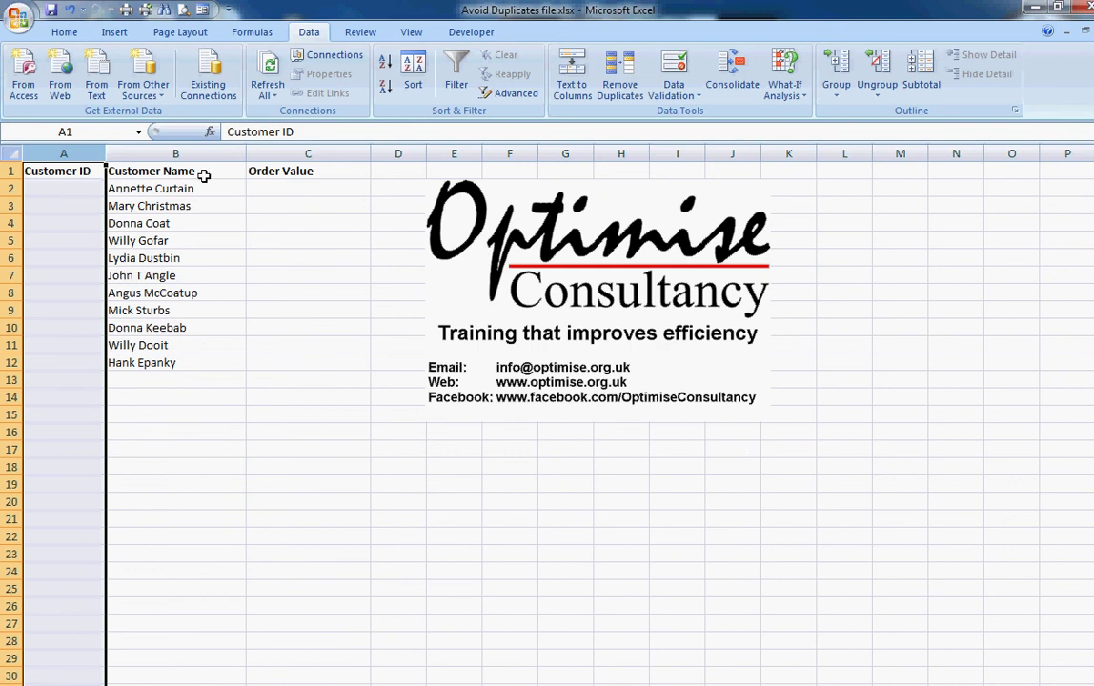
# Step: Fill A2 to A4 with customer IDs, each combining the first name's first three letters in lowercase with a three-digit sequence number
pyautogui.click(57, 190)
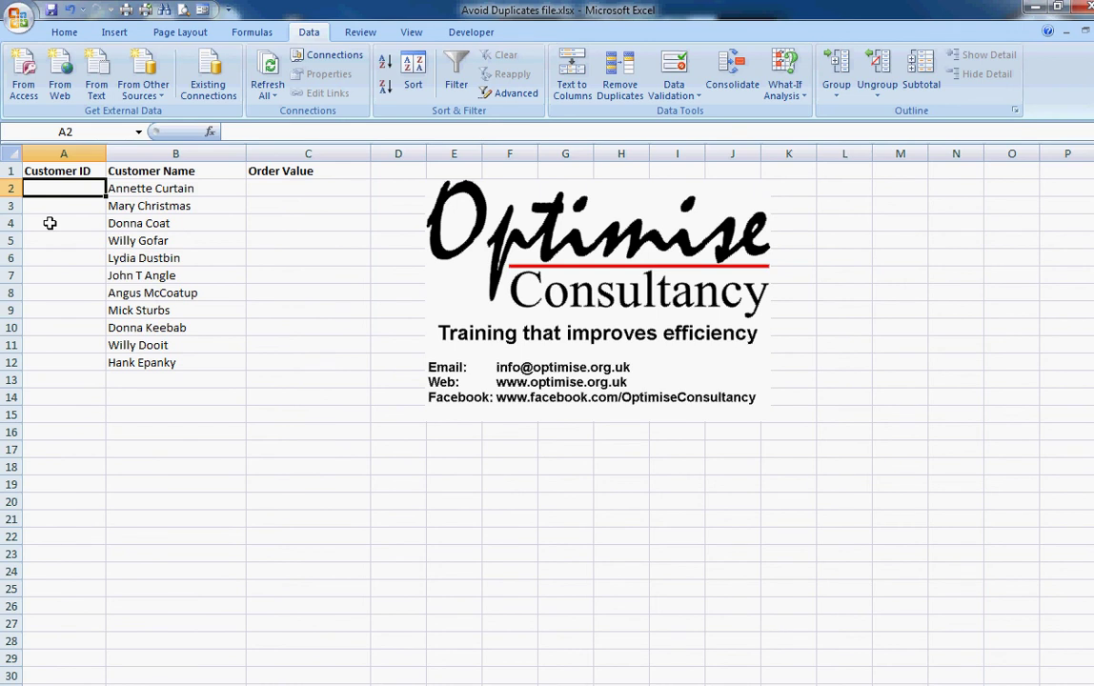
pyautogui.write('ann0')
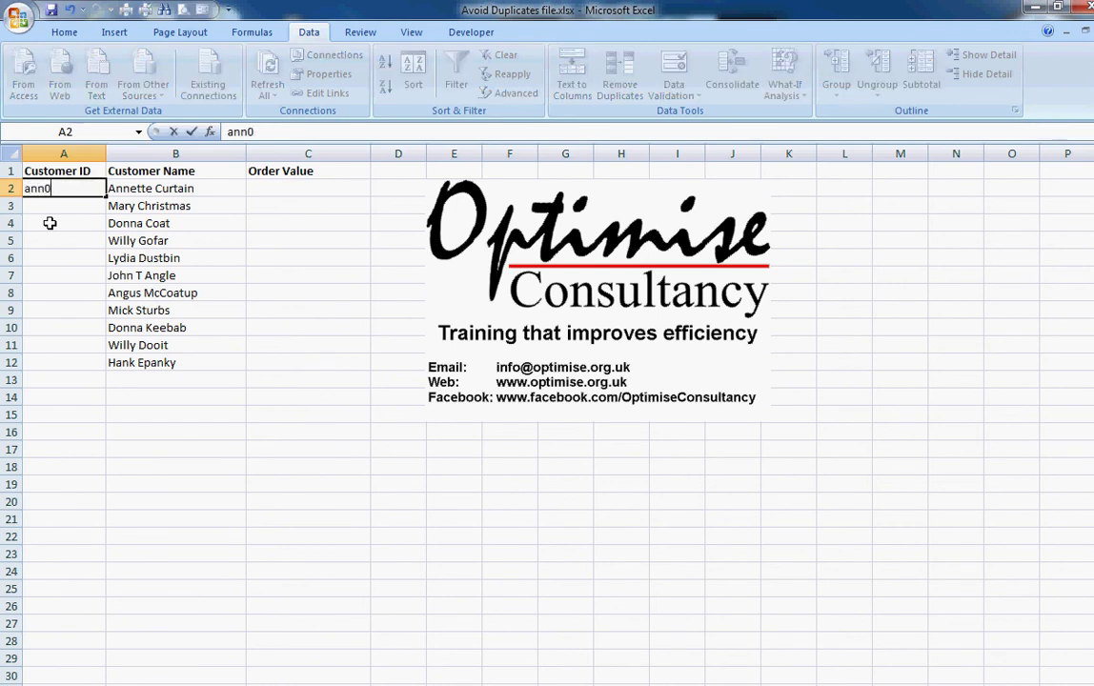
pyautogui.write('01')
pyautogui.press('Return')
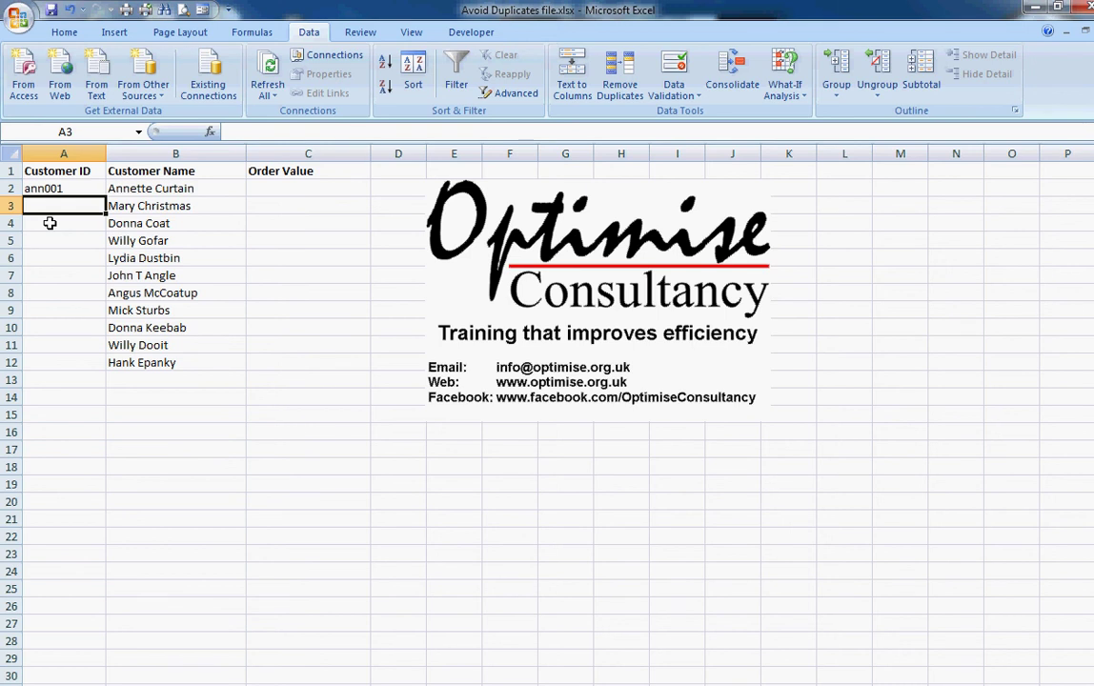
pyautogui.write('mar00')
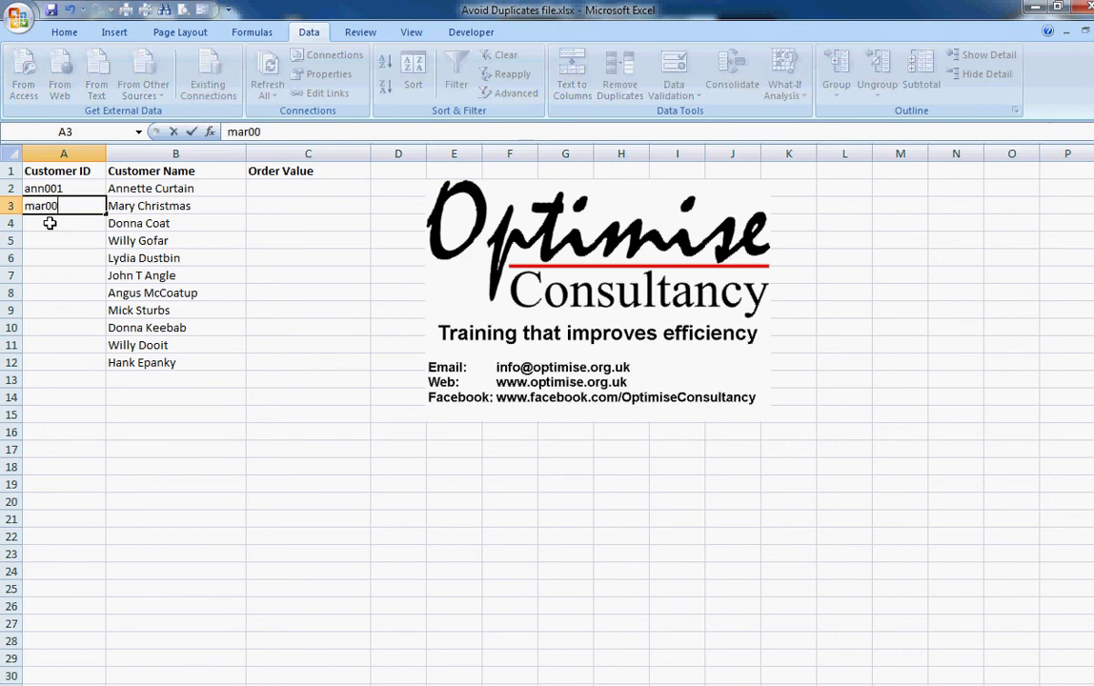
pyautogui.write('1')
pyautogui.press('Return')
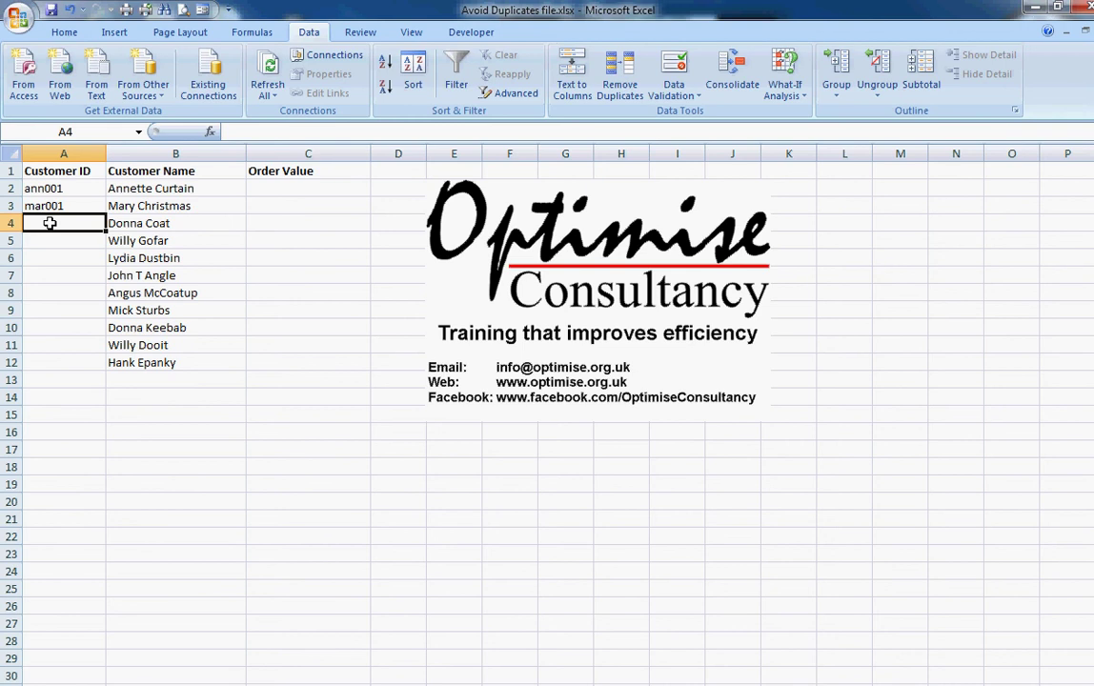
pyautogui.write('don001')
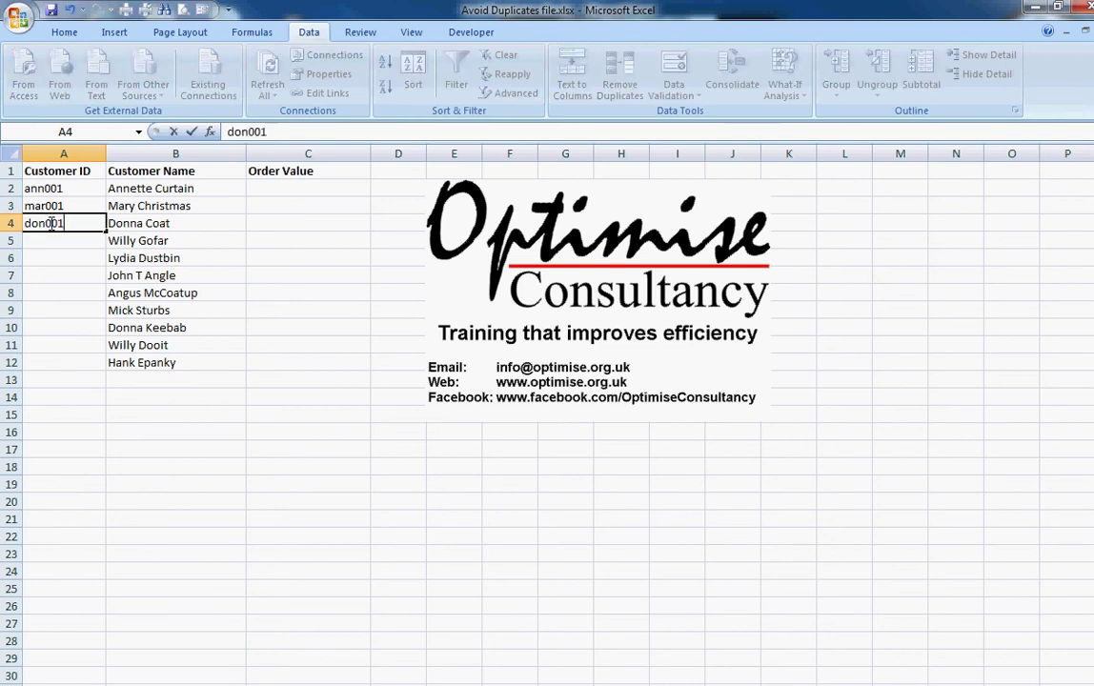
pyautogui.press('Return')
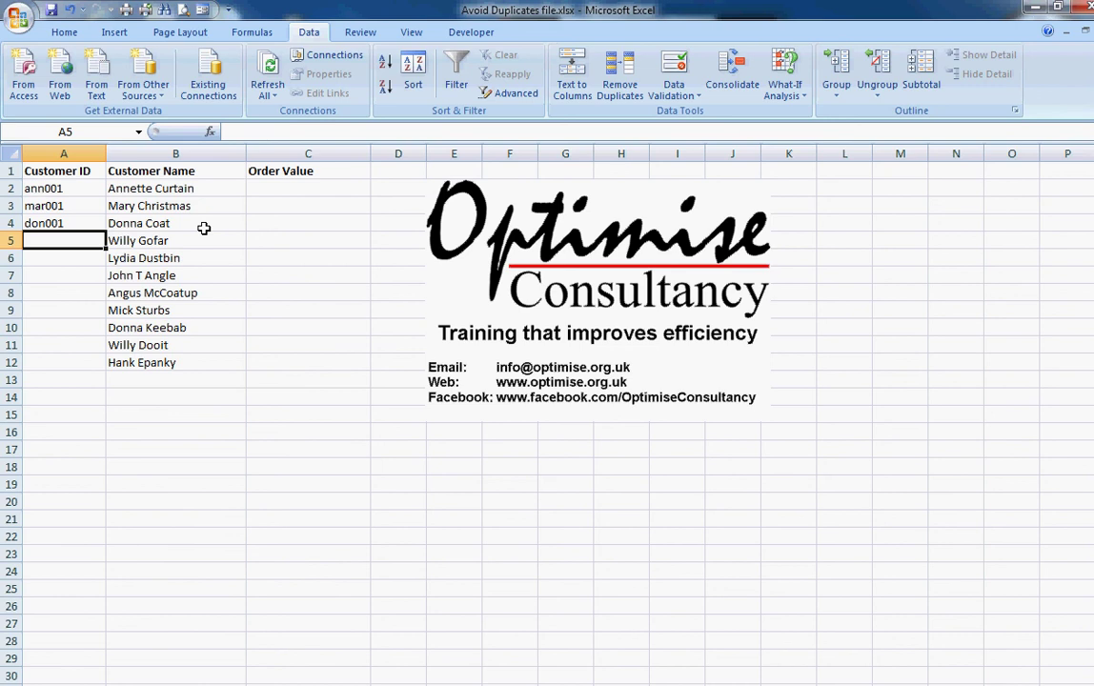
# Step: Try to enter the customer ID from A4 again in cell A10 to test the duplicate rule
pyautogui.press('Down')
pyautogui.press('Down')
pyautogui.press('Down')
pyautogui.press('Down')
pyautogui.press('Down')
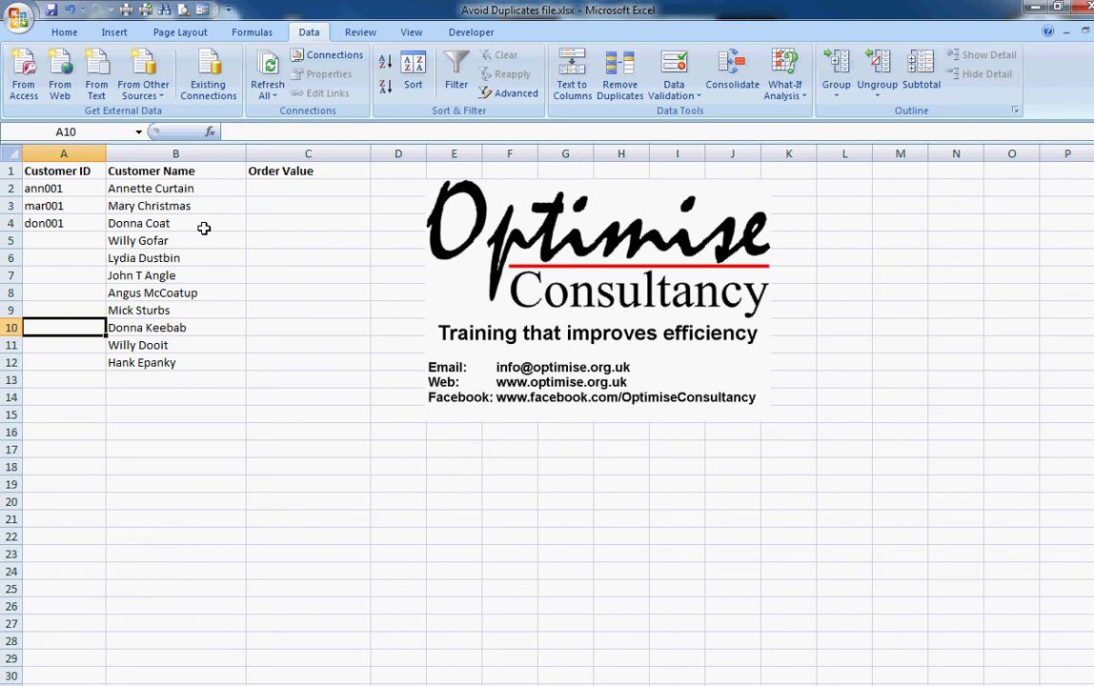
pyautogui.write('don001')
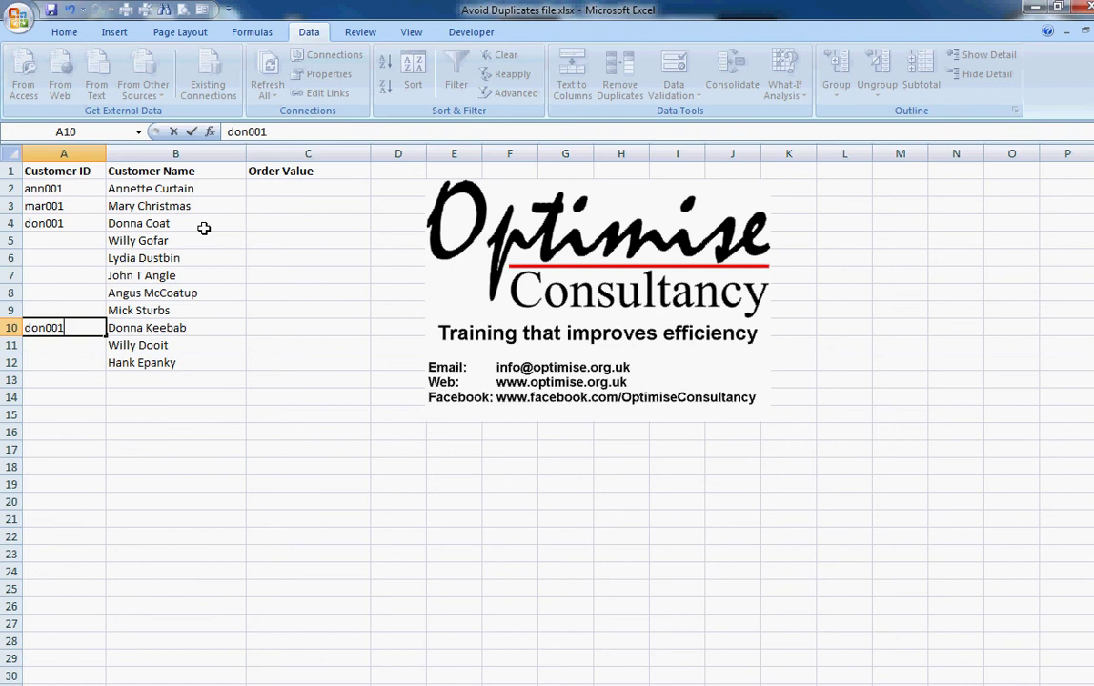
pyautogui.press('Return')
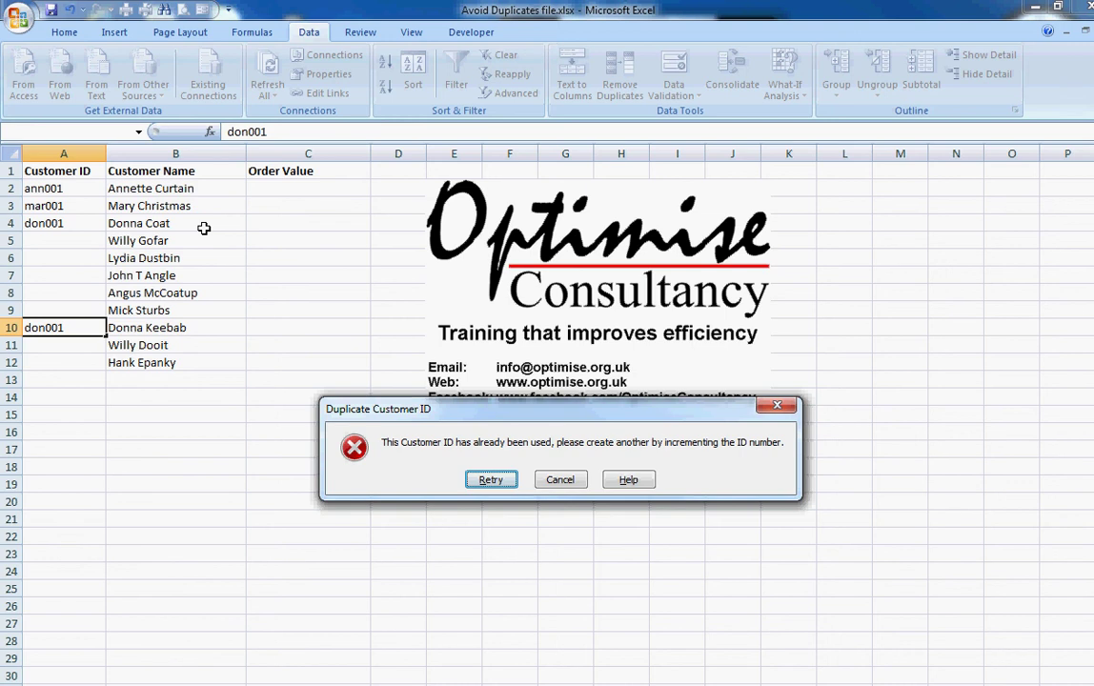
# Step: Retry the entry in A10, incrementing the number at the end of the customer ID by one
pyautogui.click(493, 479)
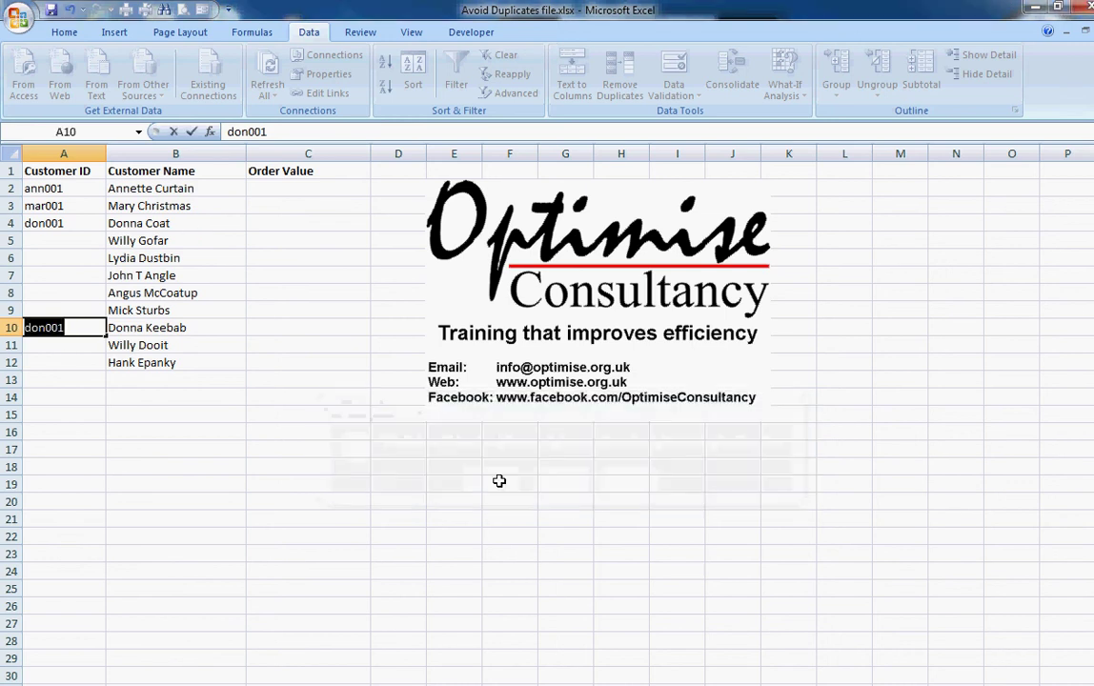
pyautogui.hotkey('shift', 'Right')
pyautogui.hotkey('shift', 'Right')
pyautogui.hotkey('shift', 'Right')
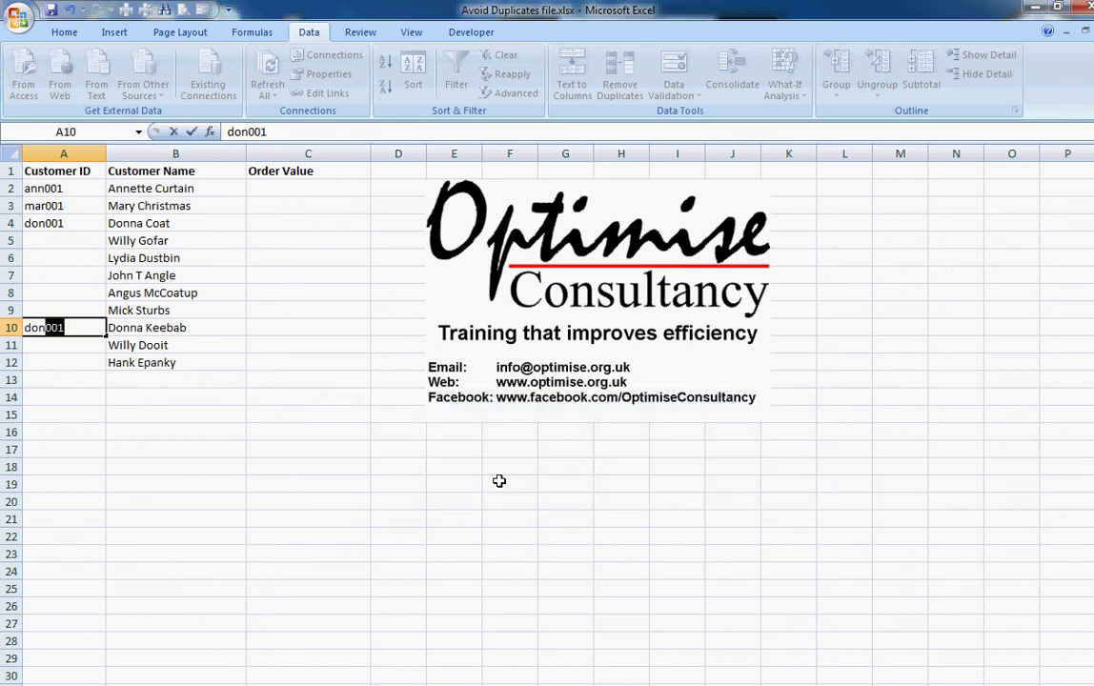
pyautogui.write('002')
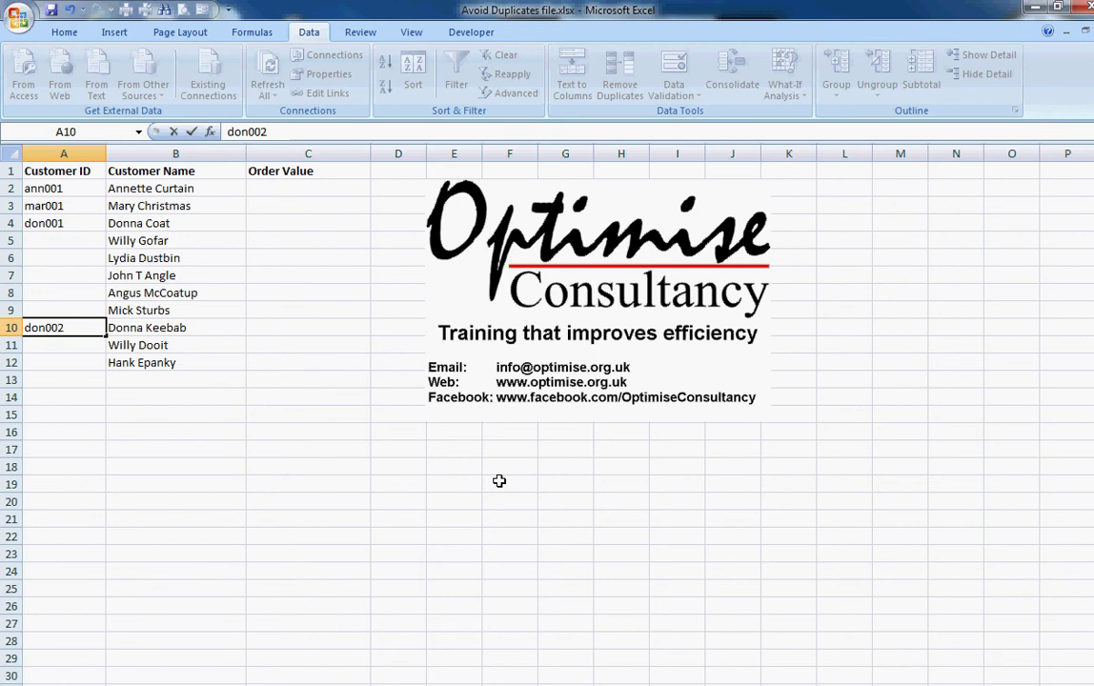
pyautogui.press('Return')
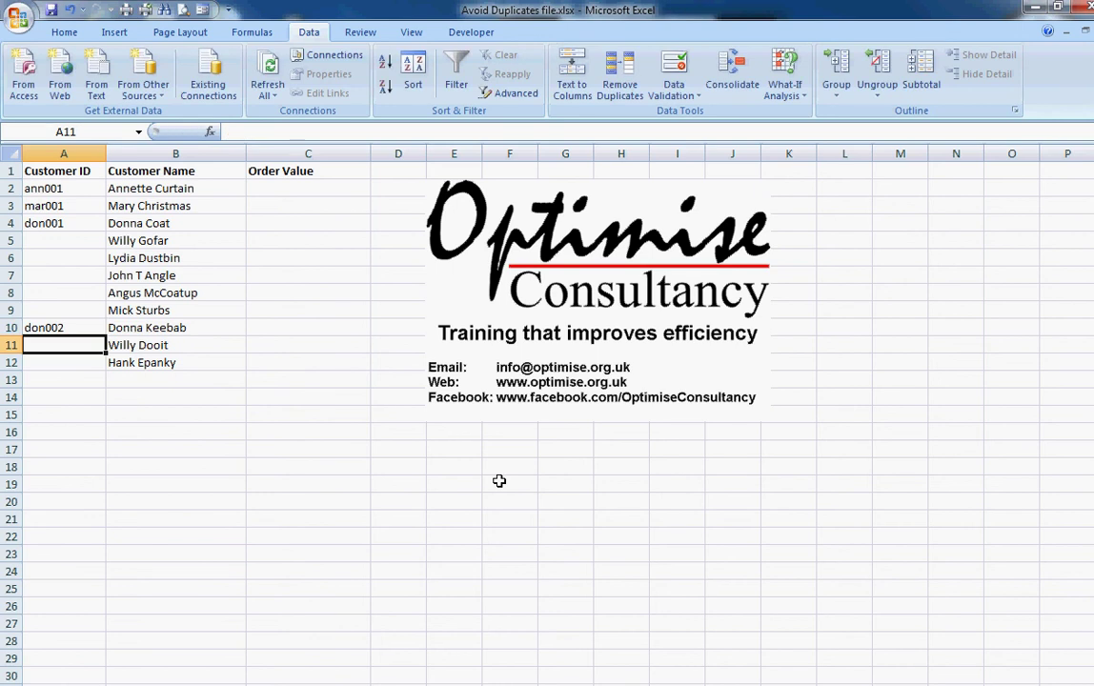